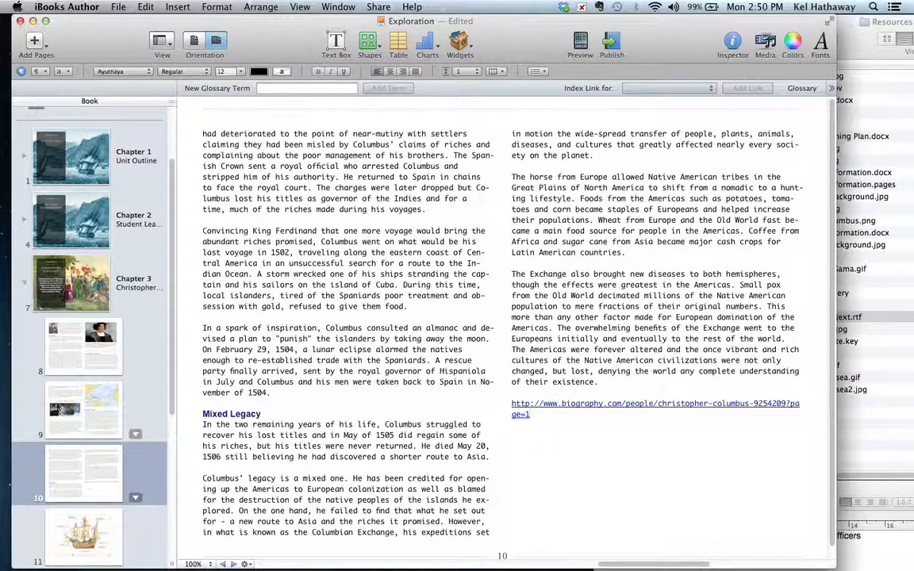
- Add a Default page after page 11 in Chapter 3 and insert an Interactive Image widget on it
{"action": "left_click", "coordinate": [34, 41]}
{"action": "mouse_move", "coordinate": [73, 147]}
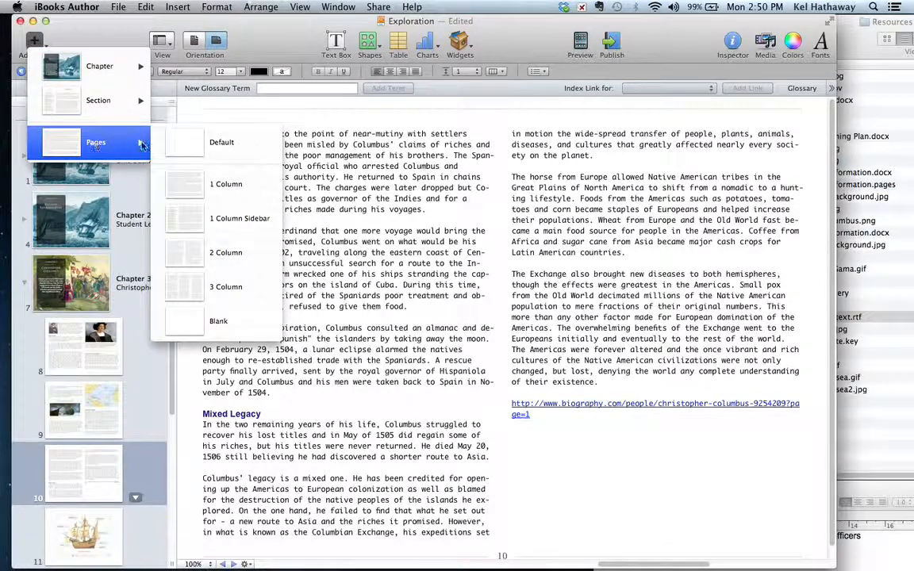
{"action": "left_click", "coordinate": [196, 151]}
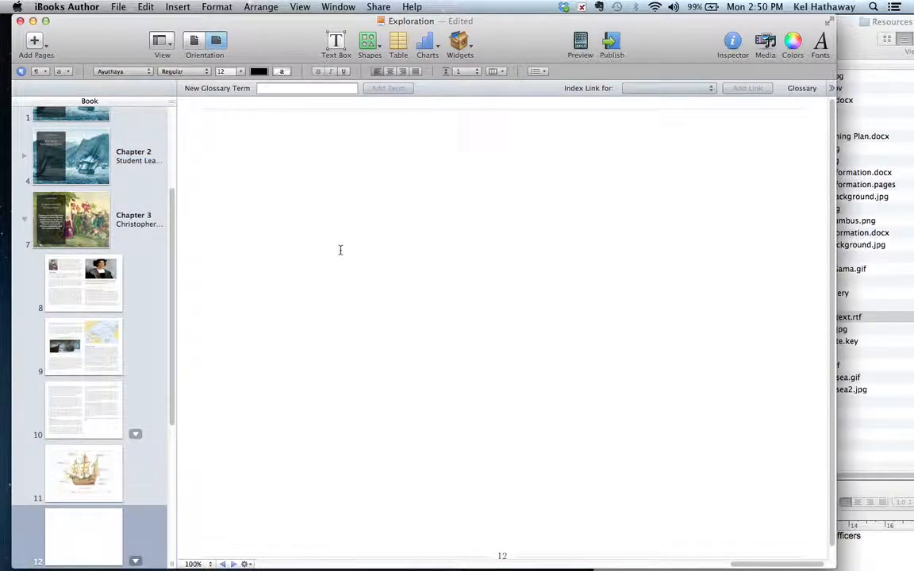
{"action": "left_click", "coordinate": [460, 60]}
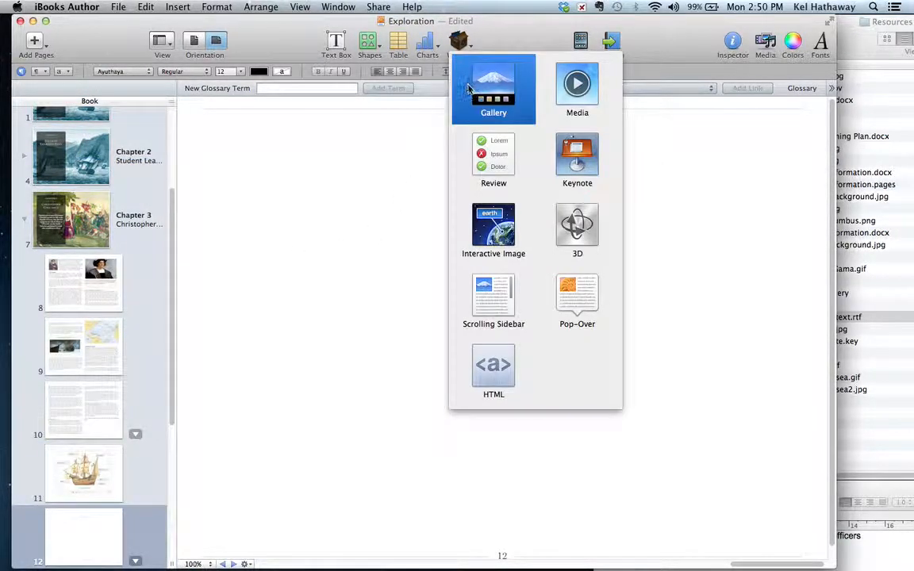
{"action": "left_click", "coordinate": [492, 226]}
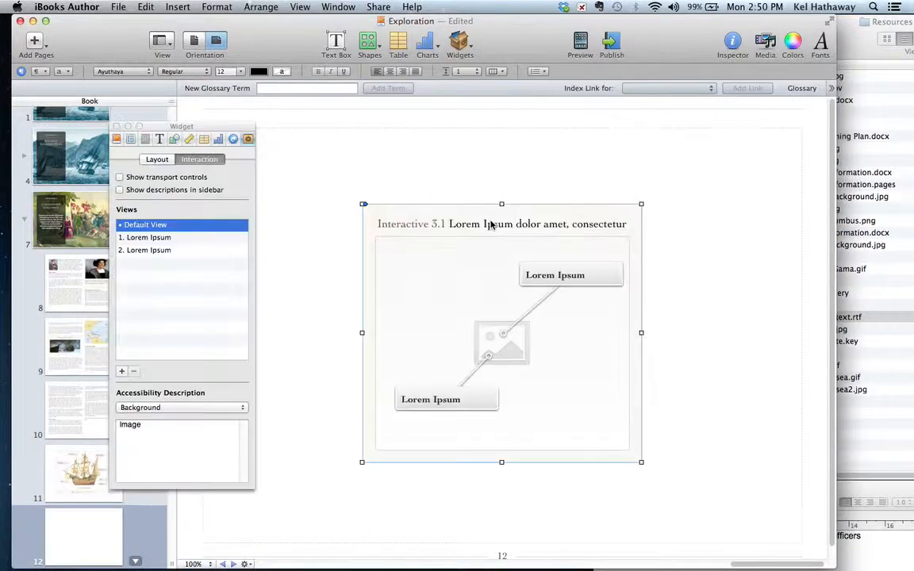
- Remove the widget's title and set its background margin to 10 pt
{"action": "left_click", "coordinate": [158, 160]}
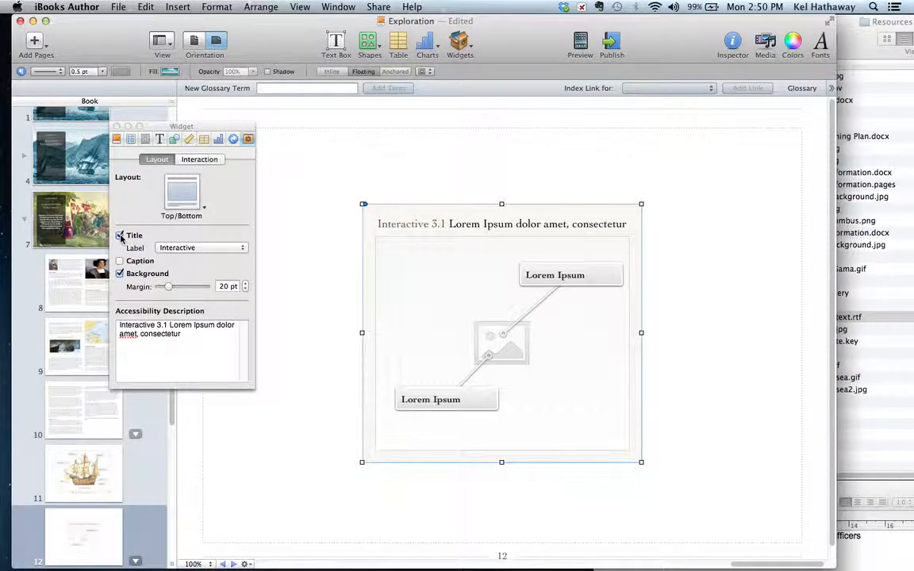
{"action": "left_click", "coordinate": [120, 236]}
{"action": "left_click_drag", "start_coordinate": [169, 287], "coordinate": [163, 291]}
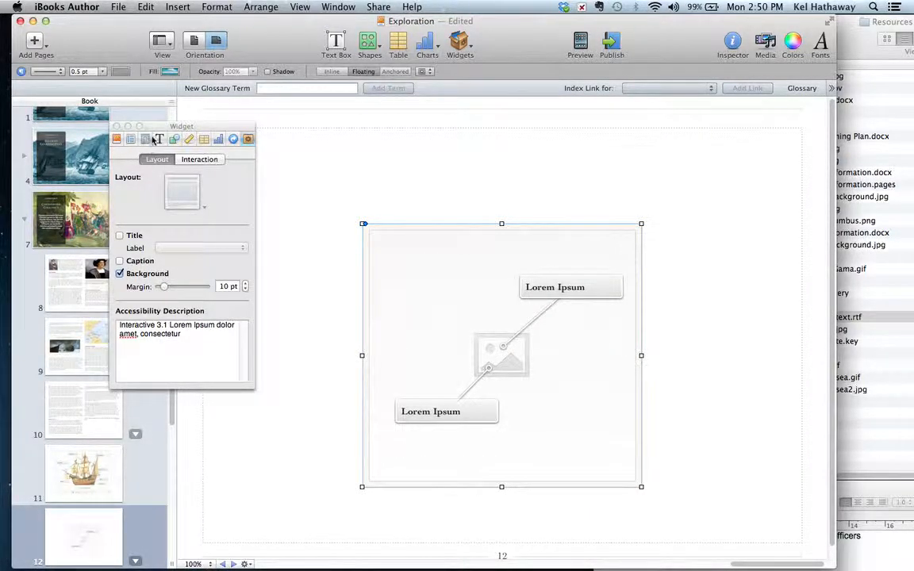
{"action": "left_click_drag", "start_coordinate": [160, 129], "coordinate": [76, 89]}
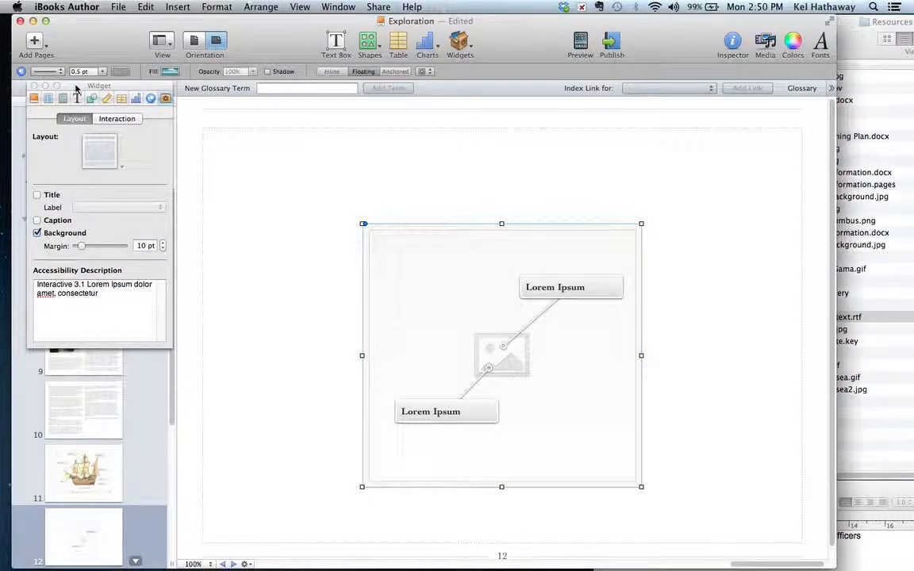
- Move the widget to the page's upper left area and enlarge it to nearly fill the page
{"action": "left_click_drag", "start_coordinate": [406, 254], "coordinate": [317, 166]}
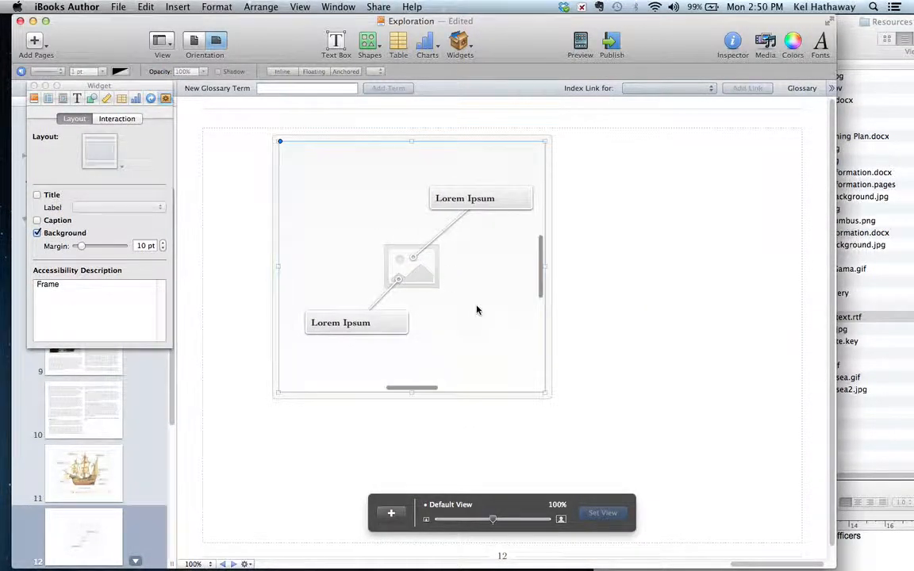
{"action": "left_click", "coordinate": [549, 374]}
{"action": "left_click", "coordinate": [551, 394]}
{"action": "left_click", "coordinate": [551, 397]}
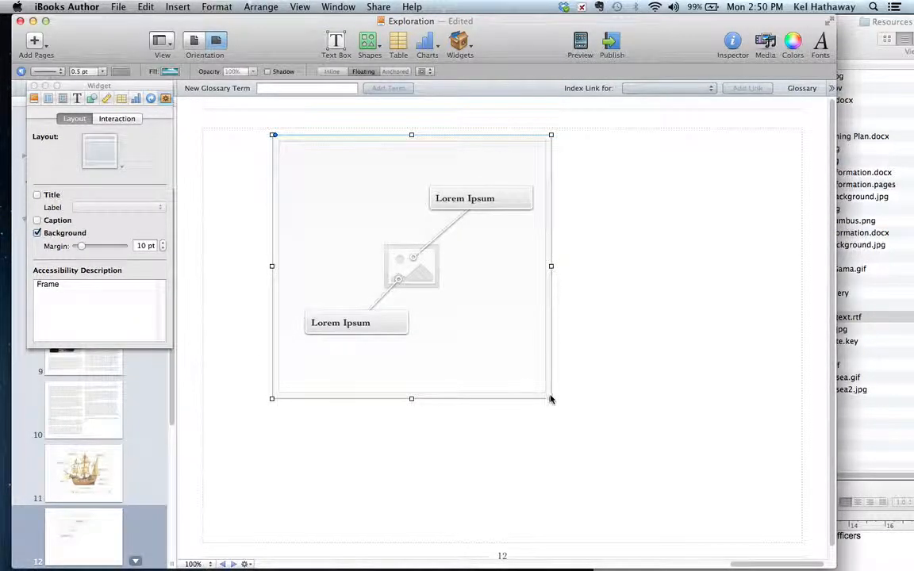
{"action": "left_click_drag", "start_coordinate": [551, 398], "coordinate": [767, 524]}
{"action": "left_click_drag", "start_coordinate": [272, 329], "coordinate": [238, 329]}
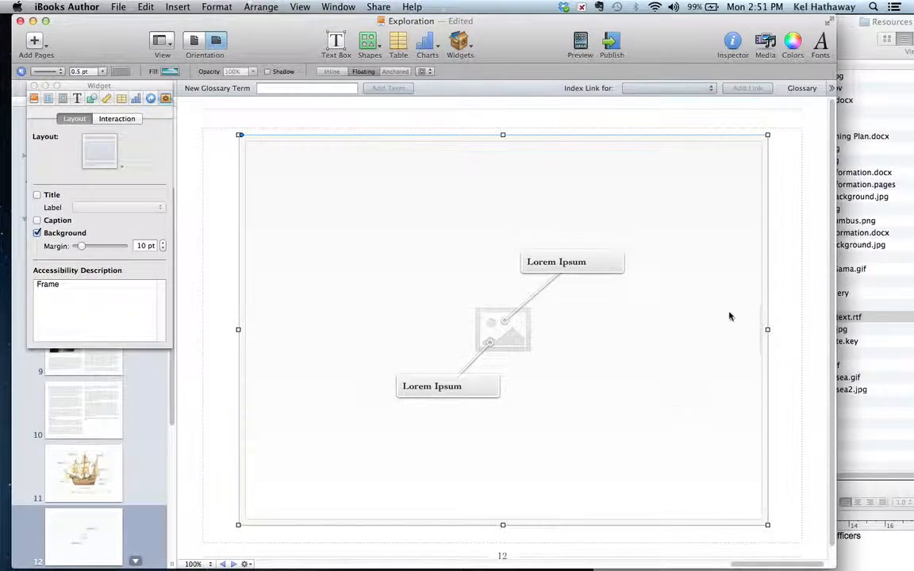
- Place 16-Santa-Maria.jpg from the Resources folder in Finder into the interactive image widget
{"action": "left_click", "coordinate": [863, 406]}
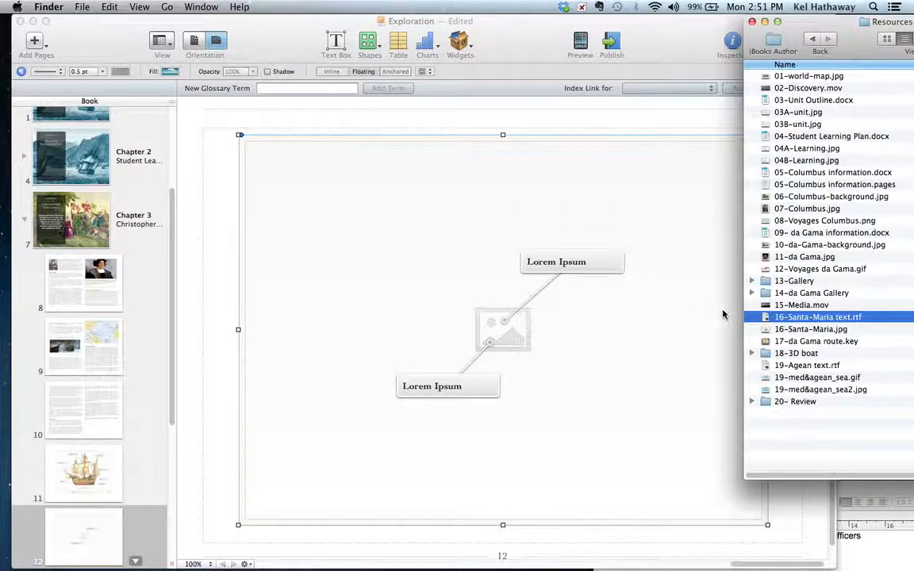
{"action": "left_click_drag", "start_coordinate": [803, 334], "coordinate": [477, 306]}
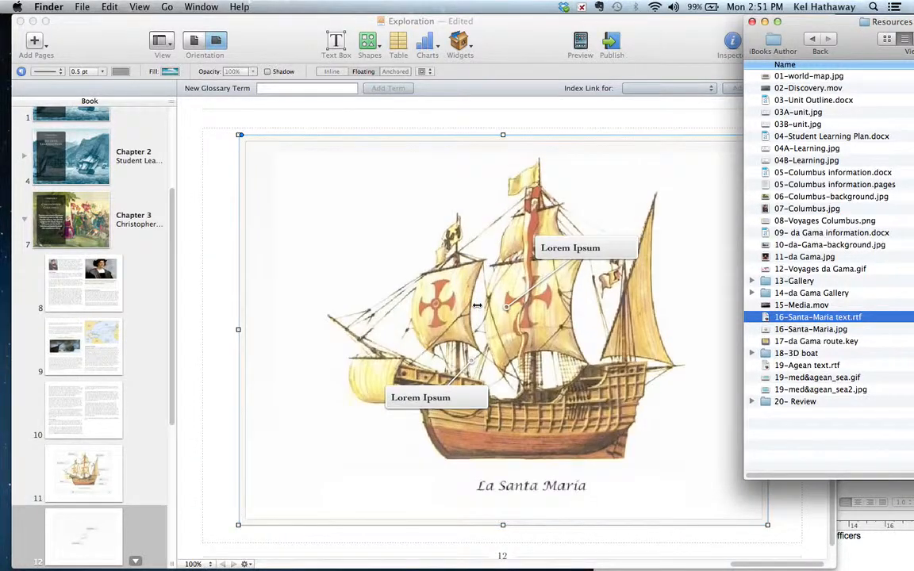
{"action": "left_click", "coordinate": [653, 450]}
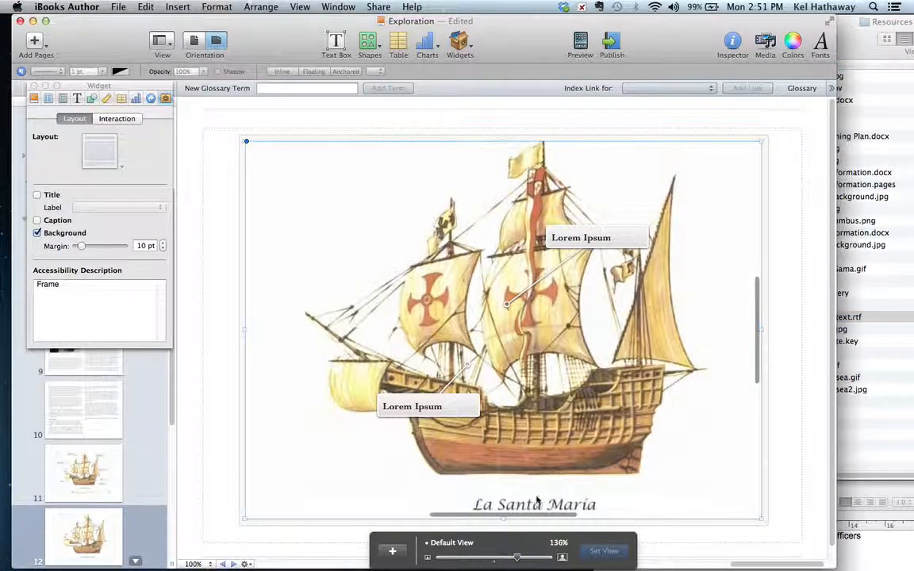
- Scale the ship image to 124%, center it in the frame and save this as the Default View
{"action": "left_click_drag", "start_coordinate": [517, 558], "coordinate": [509, 559]}
{"action": "left_click_drag", "start_coordinate": [531, 380], "coordinate": [509, 389]}
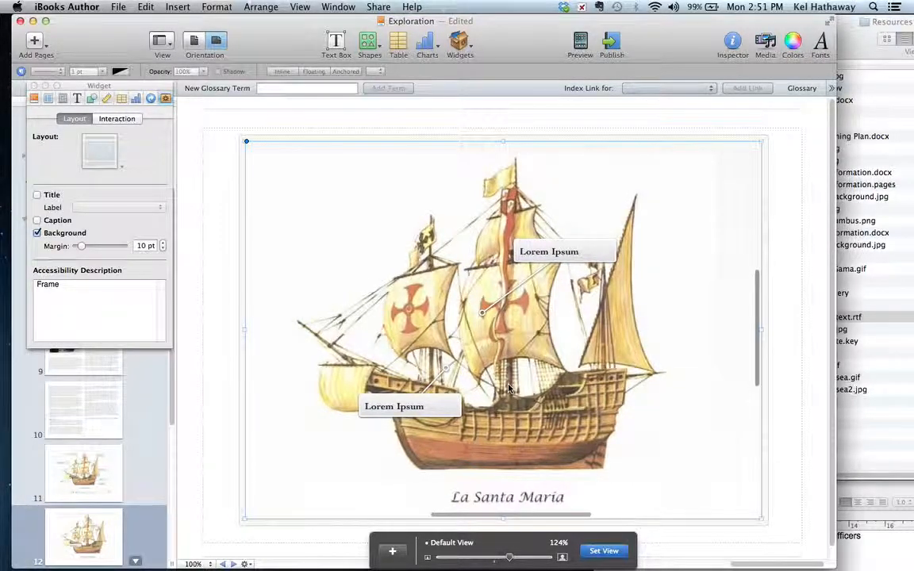
{"action": "left_click", "coordinate": [605, 553]}
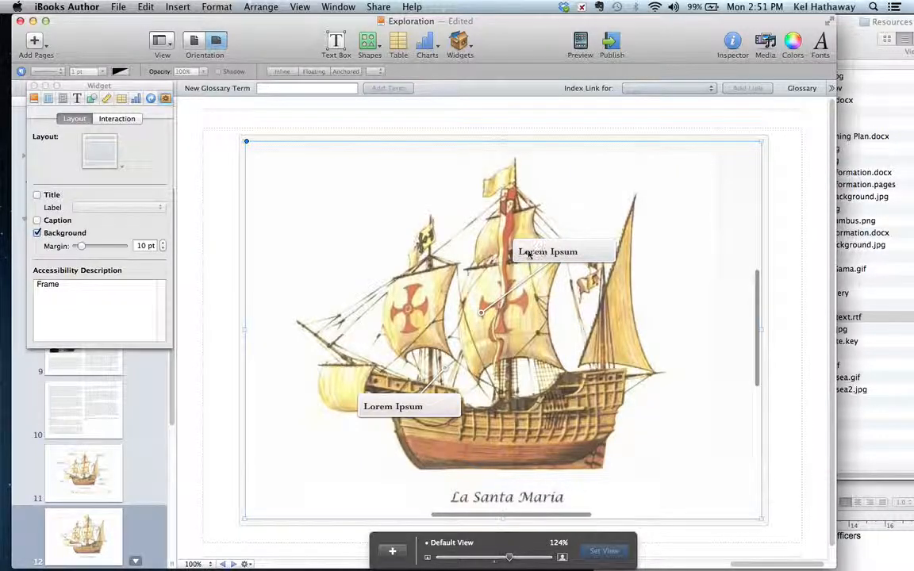
- Switch to TextEdit and copy the Quarterdeck definition from 16-Santa-Maria text.rtf
{"action": "left_click", "coordinate": [858, 562]}
{"action": "left_click_drag", "start_coordinate": [832, 539], "coordinate": [865, 399]}
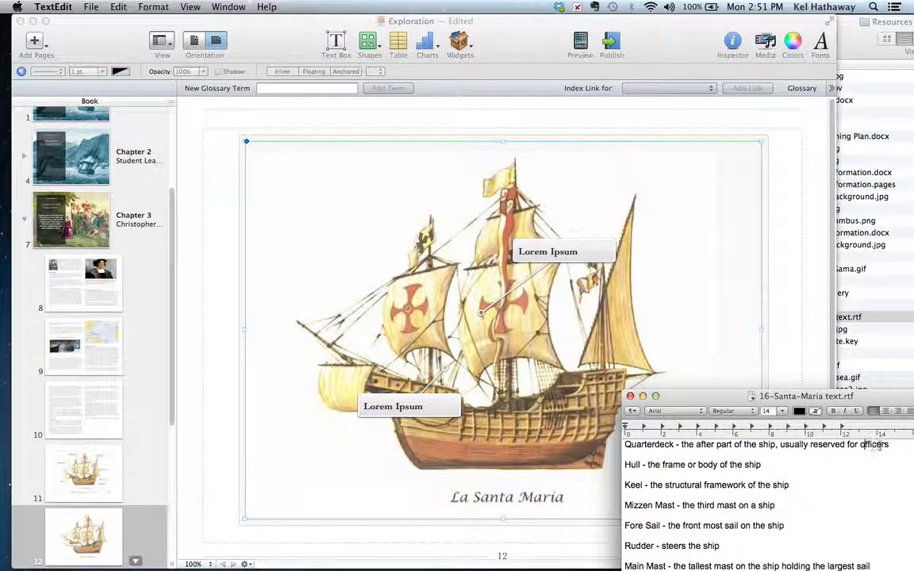
{"action": "left_click_drag", "start_coordinate": [889, 445], "coordinate": [688, 445]}
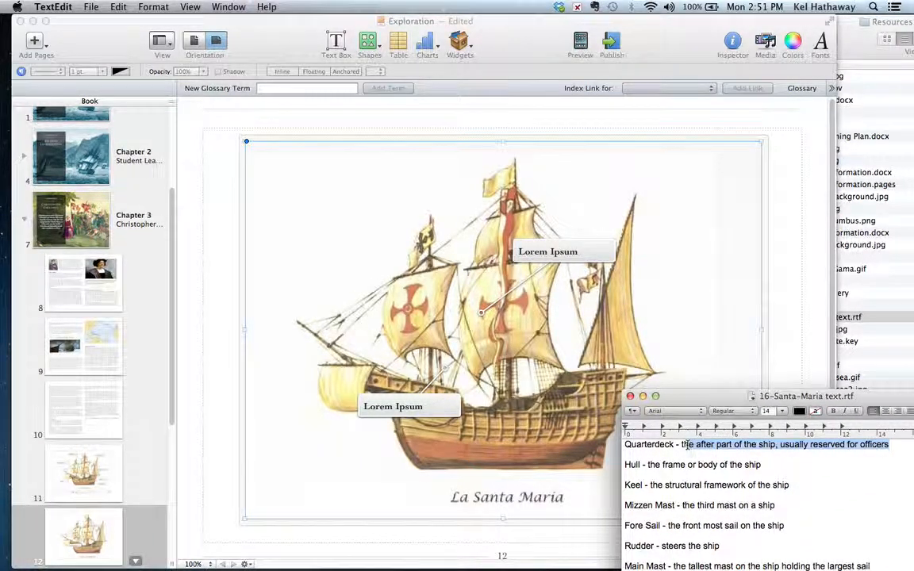
{"action": "key", "text": "super+c"}
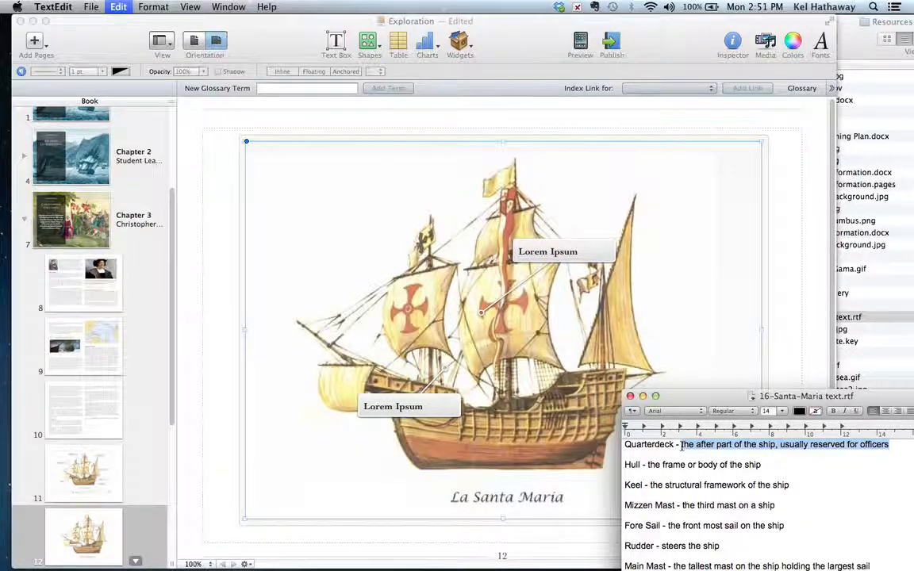
- Point the second callout at the ship's quarterdeck and place its label to the right of the rear sail
{"action": "left_click", "coordinate": [533, 295]}
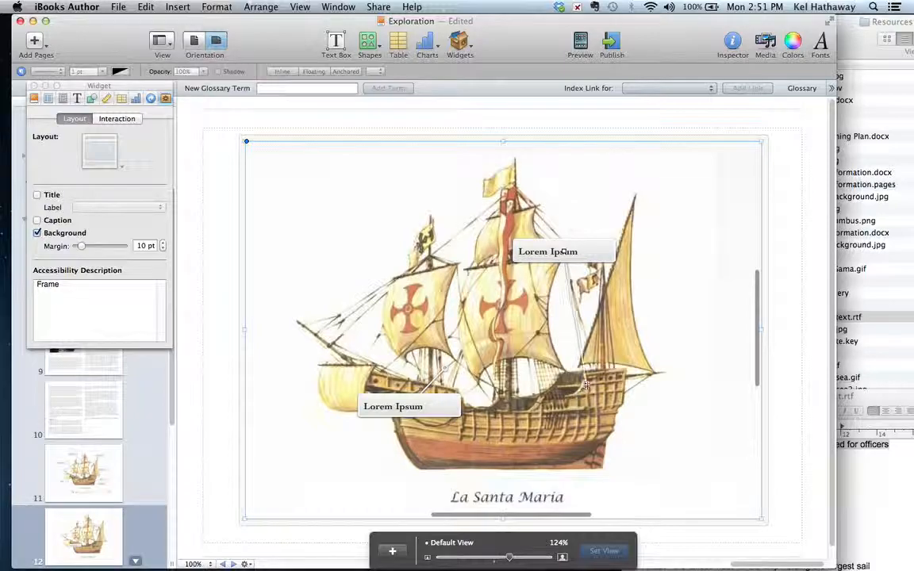
{"action": "left_click", "coordinate": [586, 252]}
{"action": "left_click_drag", "start_coordinate": [584, 251], "coordinate": [718, 305]}
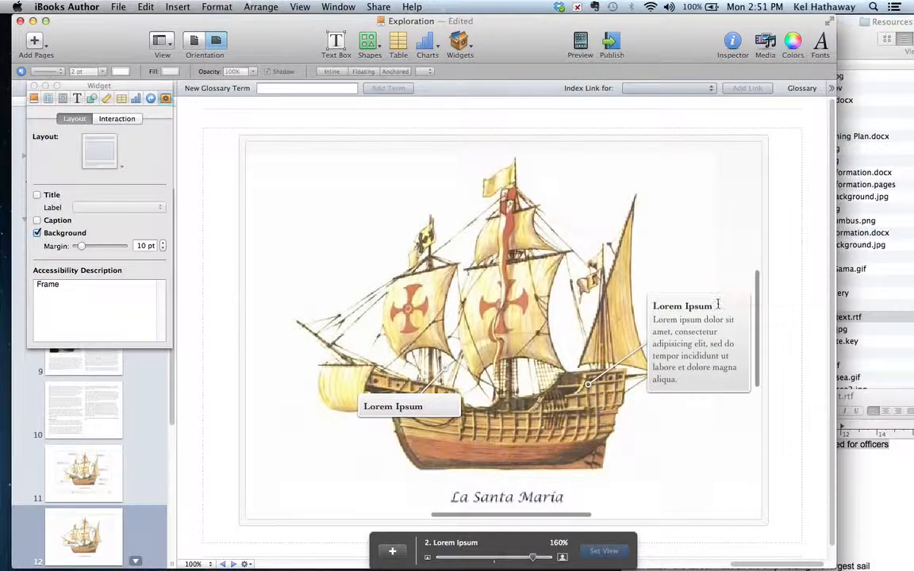
- Replace the second callout's description with the copied definition and title the callout Quarterdeck
{"action": "left_click", "coordinate": [715, 383]}
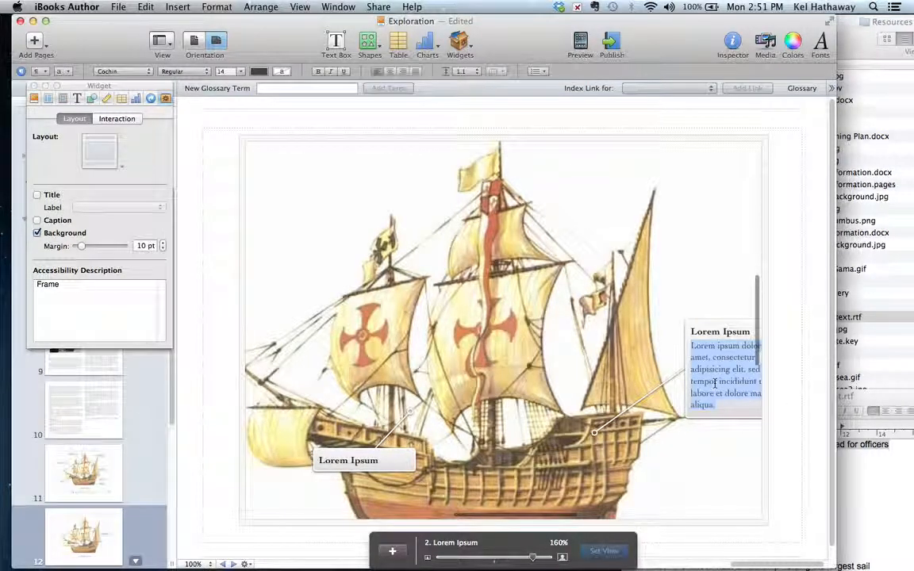
{"action": "key", "text": "super+v"}
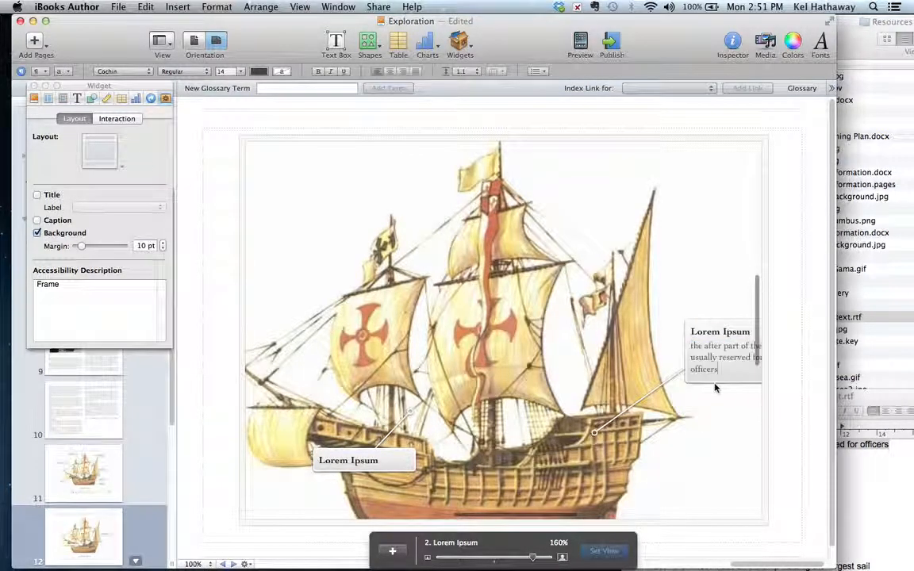
{"action": "triple_click", "coordinate": [727, 334]}
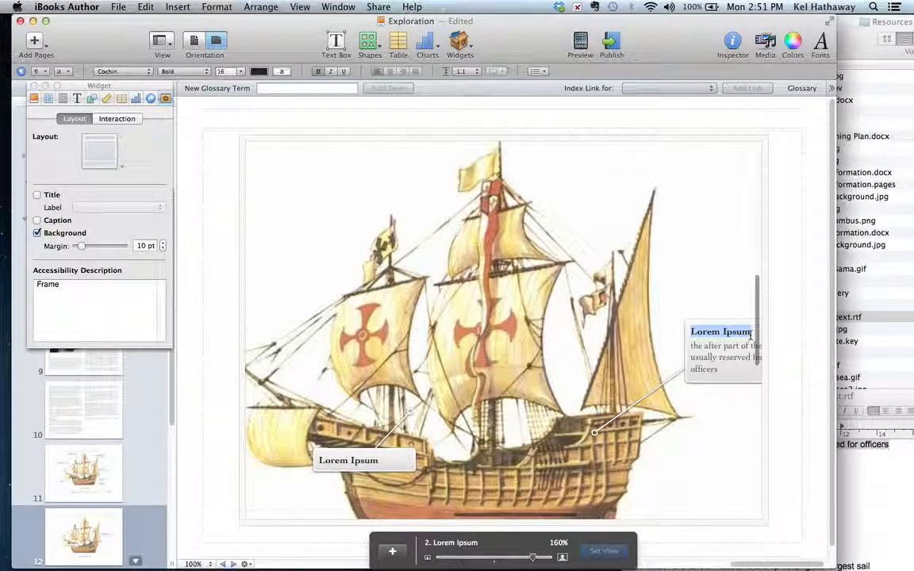
{"action": "type", "text": "Quarterdeck"}
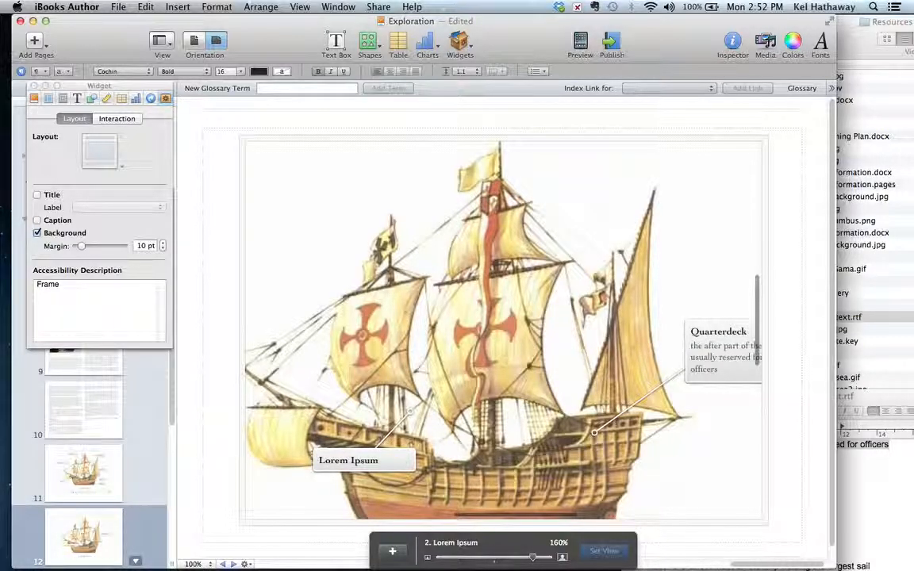
{"action": "key", "text": "Escape"}
- Set the Quarterdeck view to 190% zoom, framed on the ship's stern and its label
{"action": "left_click_drag", "start_coordinate": [618, 433], "coordinate": [492, 375]}
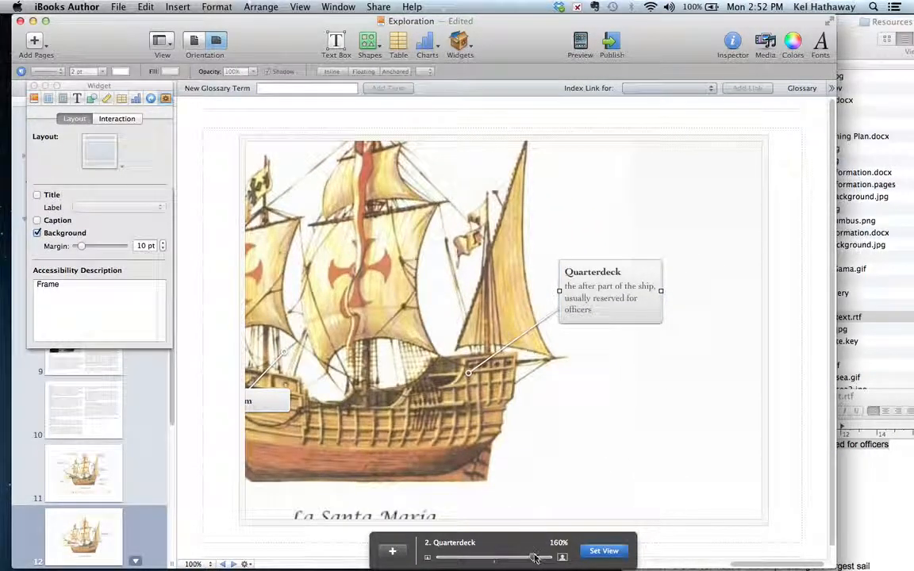
{"action": "left_click_drag", "start_coordinate": [535, 558], "coordinate": [558, 558]}
{"action": "left_click_drag", "start_coordinate": [485, 436], "coordinate": [476, 434]}
{"action": "left_click", "coordinate": [603, 551]}
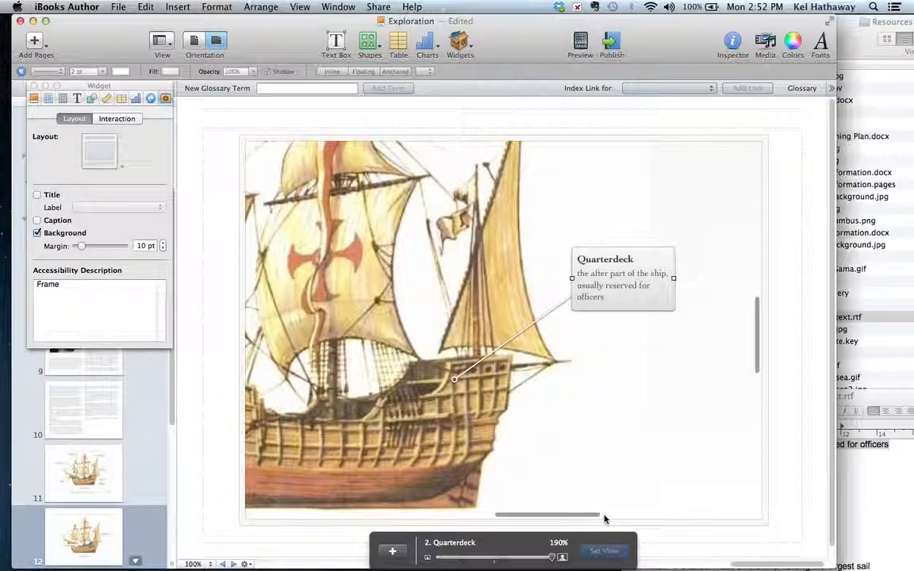
- Show the widget's transport controls and test switching between the Default View and the Quarterdeck view
{"action": "left_click", "coordinate": [126, 121]}
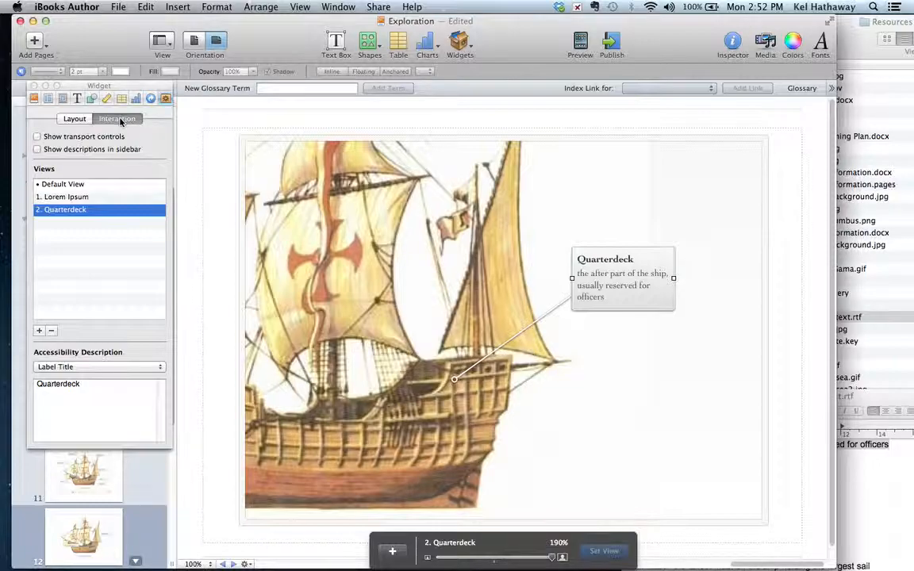
{"action": "left_click", "coordinate": [37, 137]}
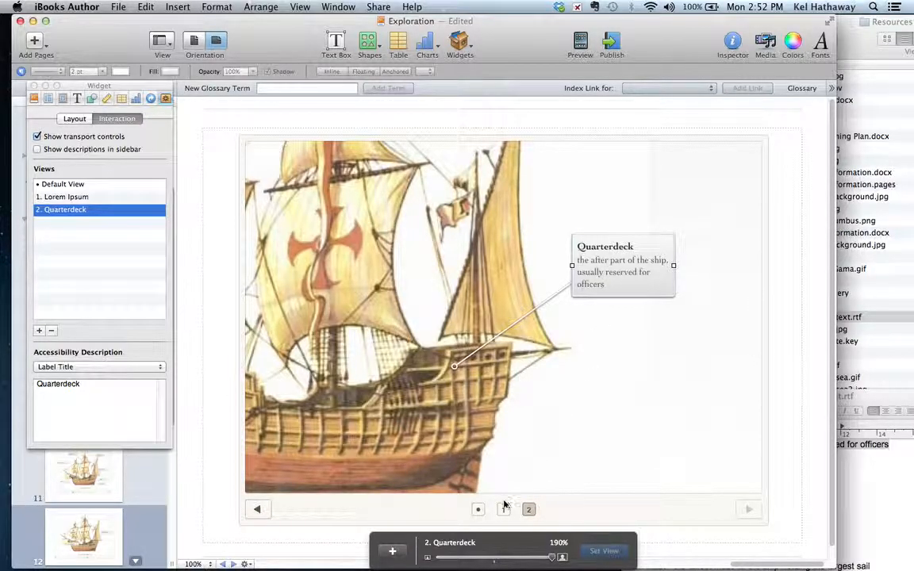
{"action": "left_click", "coordinate": [479, 510]}
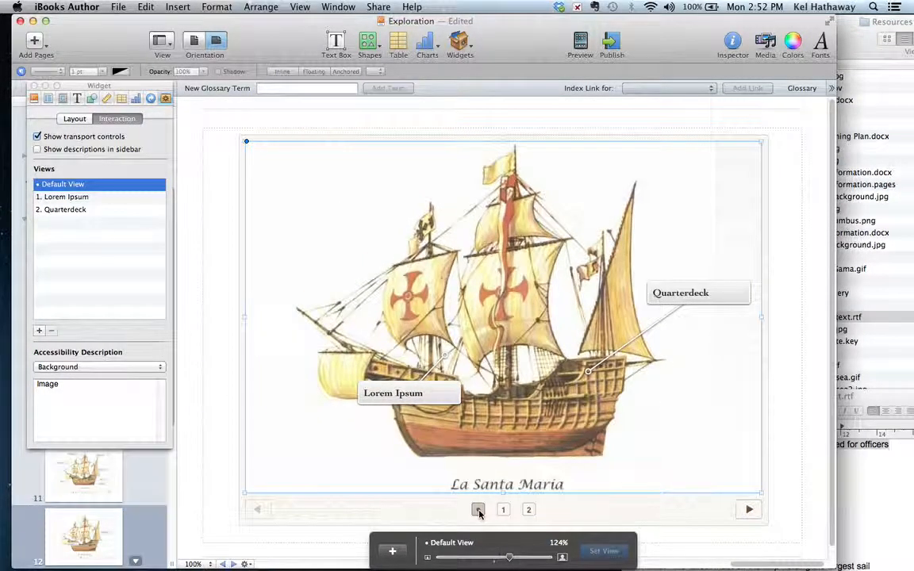
{"action": "left_click", "coordinate": [526, 510]}
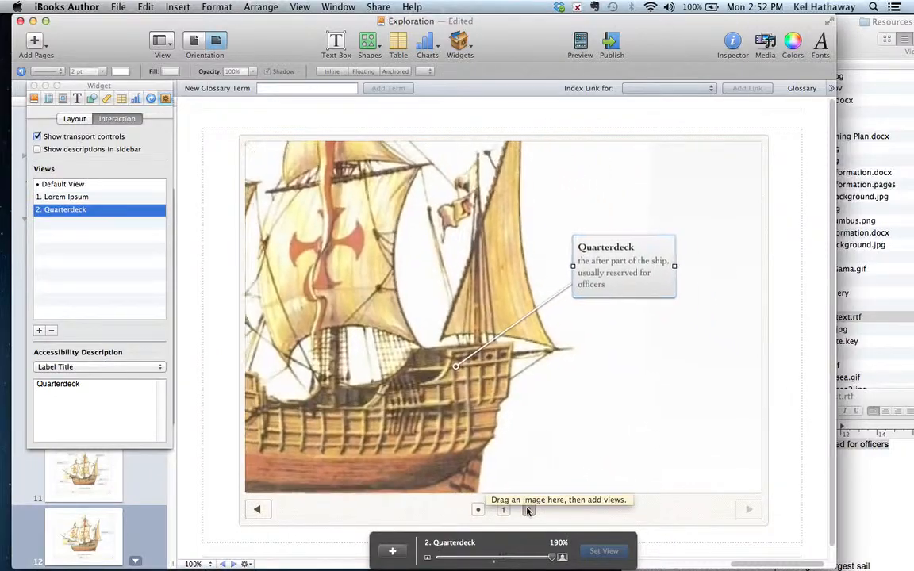
{"action": "left_click", "coordinate": [478, 510]}
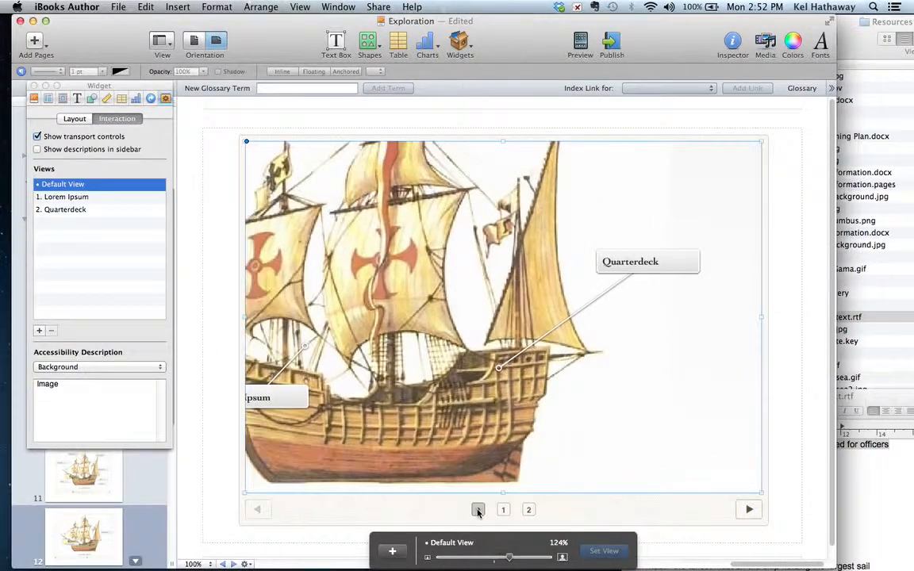
- Fill the first callout with the description "the frame or body of the ship" from the Santa Maria text and title it Hull
{"action": "left_click", "coordinate": [503, 510]}
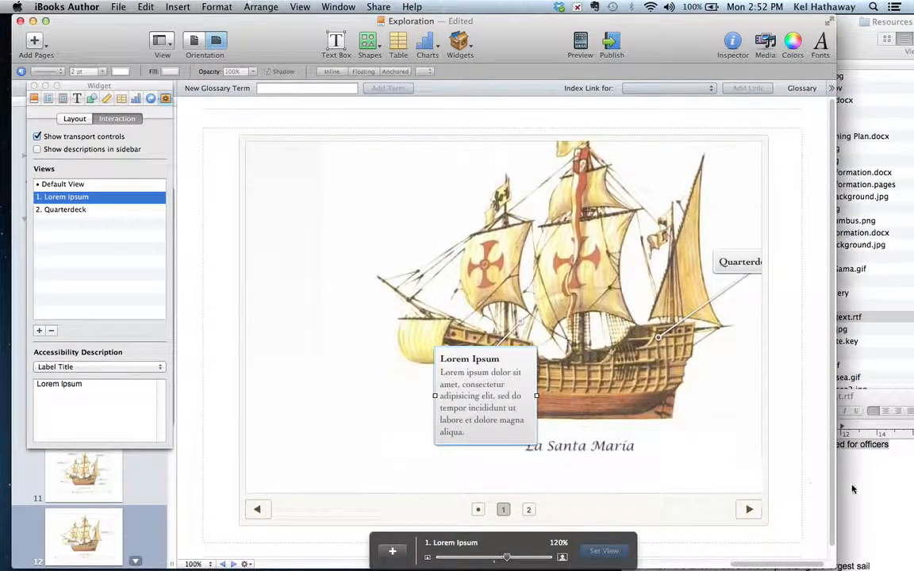
{"action": "left_click", "coordinate": [851, 488]}
{"action": "left_click_drag", "start_coordinate": [764, 465], "coordinate": [650, 466]}
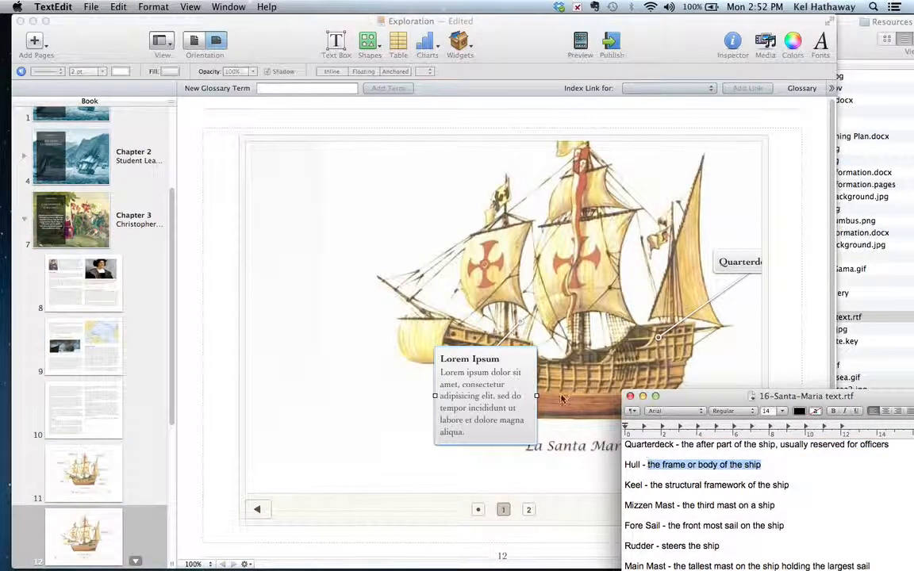
{"action": "left_click", "coordinate": [483, 368]}
{"action": "left_click", "coordinate": [477, 390]}
{"action": "key", "text": "super+v"}
{"action": "left_click_drag", "start_coordinate": [490, 361], "coordinate": [447, 360]}
{"action": "left_click", "coordinate": [441, 358]}
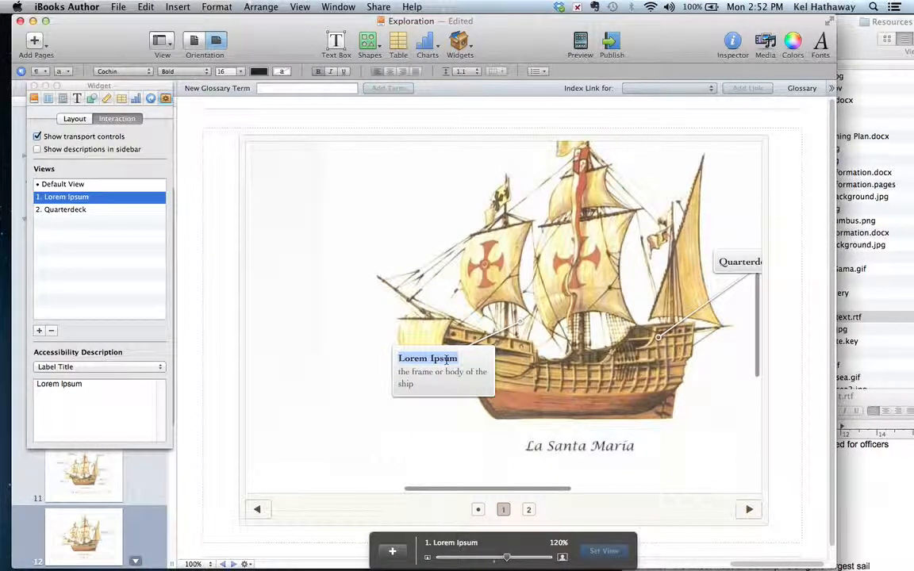
{"action": "type", "text": "Hull"}
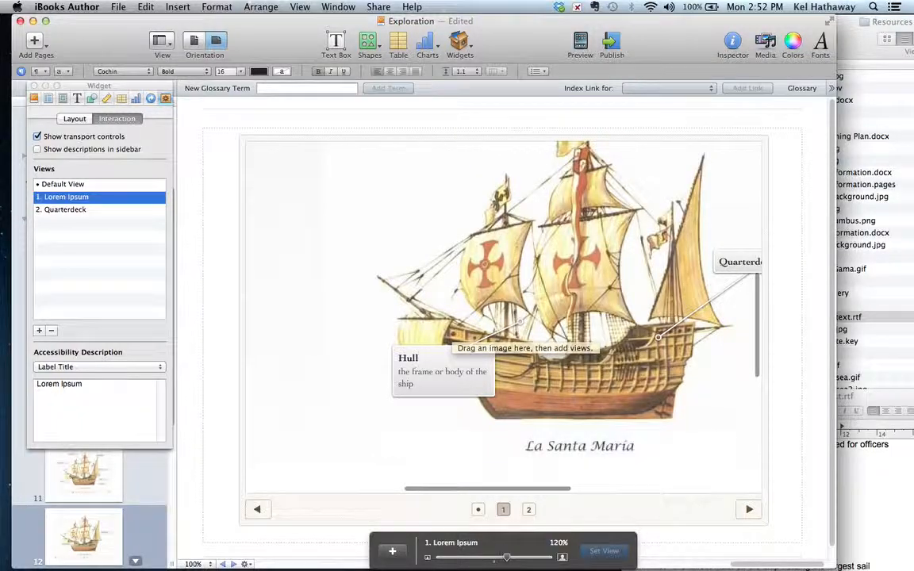
- Point the Hull callout at the ship's lower hull and place its narrowed label beside the stern, below the Quarterdeck label
{"action": "key", "text": "Escape"}
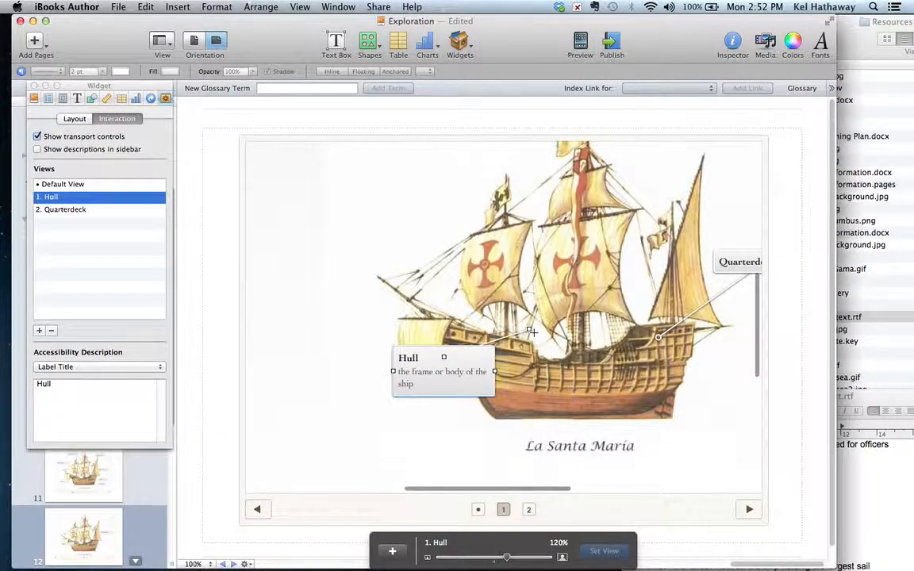
{"action": "left_click_drag", "start_coordinate": [607, 399], "coordinate": [607, 396]}
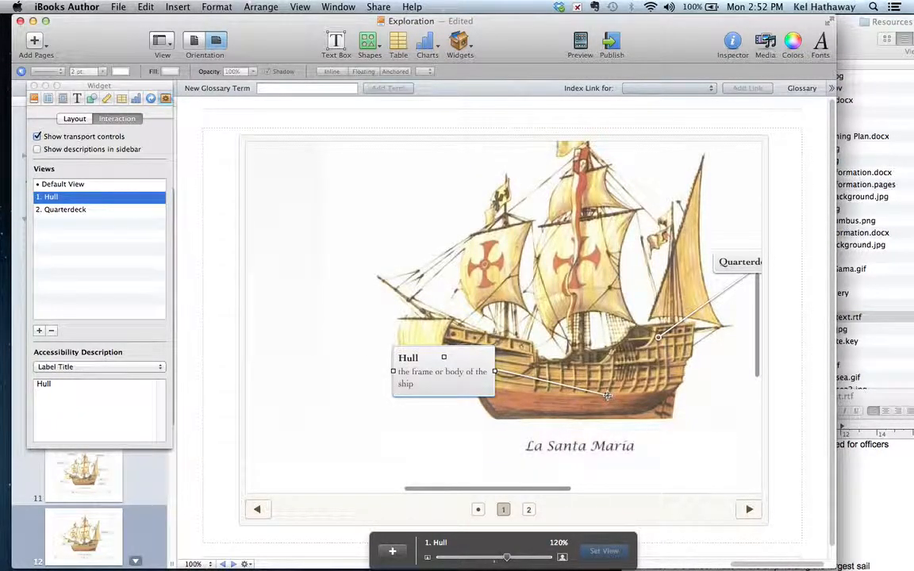
{"action": "left_click_drag", "start_coordinate": [565, 490], "coordinate": [627, 489]}
{"action": "left_click_drag", "start_coordinate": [317, 363], "coordinate": [613, 323]}
{"action": "left_click", "coordinate": [608, 379]}
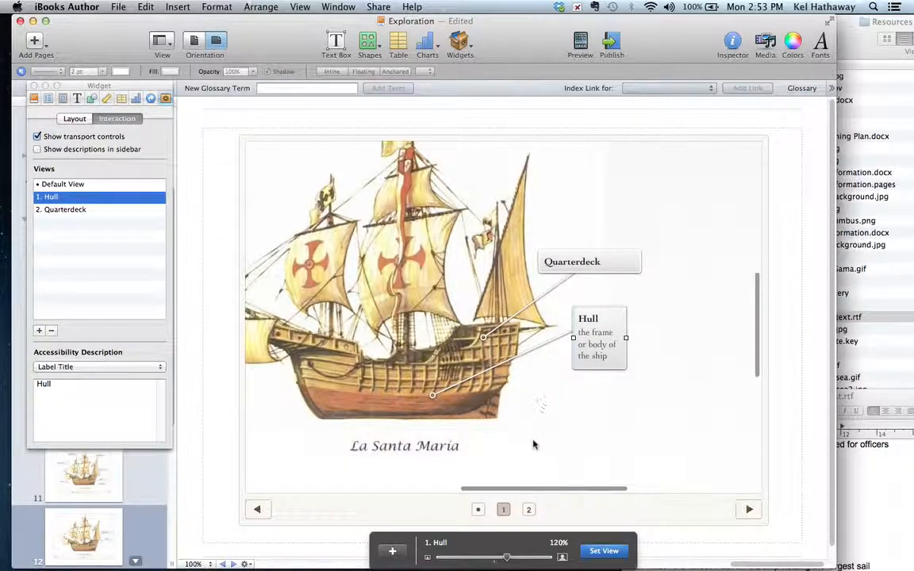
- Set the Hull view to 190% zoom, framed on the rear hull and its label, and return to the Default View
{"action": "left_click_drag", "start_coordinate": [511, 561], "coordinate": [552, 558]}
{"action": "scroll", "coordinate": [624, 390], "scroll_direction": "down", "scroll_amount": 2}
{"action": "scroll", "coordinate": [623, 390], "scroll_direction": "down", "scroll_amount": 3}
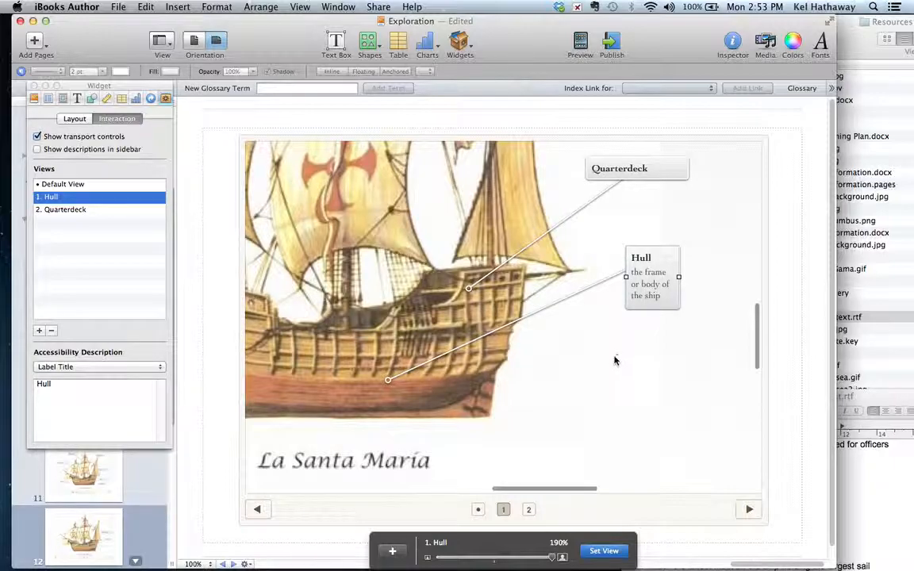
{"action": "left_click", "coordinate": [607, 550]}
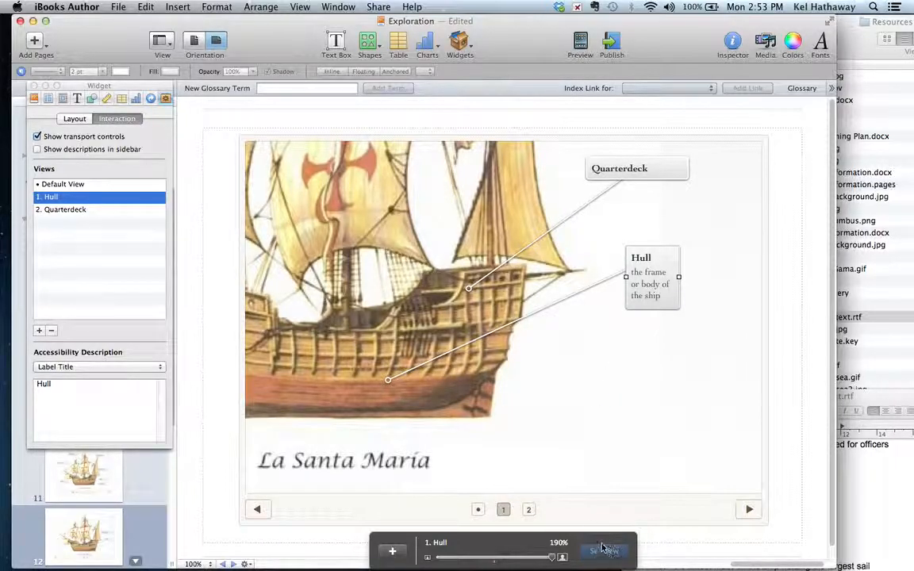
{"action": "left_click", "coordinate": [478, 510]}
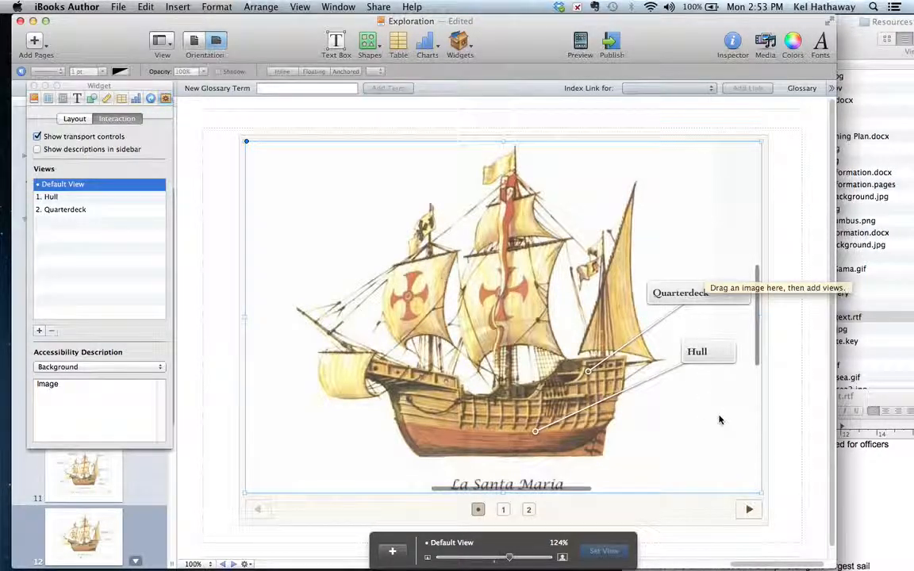
- Copy the Keel definition "the structural framework of the ship" from the Santa Maria text in TextEdit and return to the ship widget in iBooks Author
{"action": "left_click", "coordinate": [855, 488]}
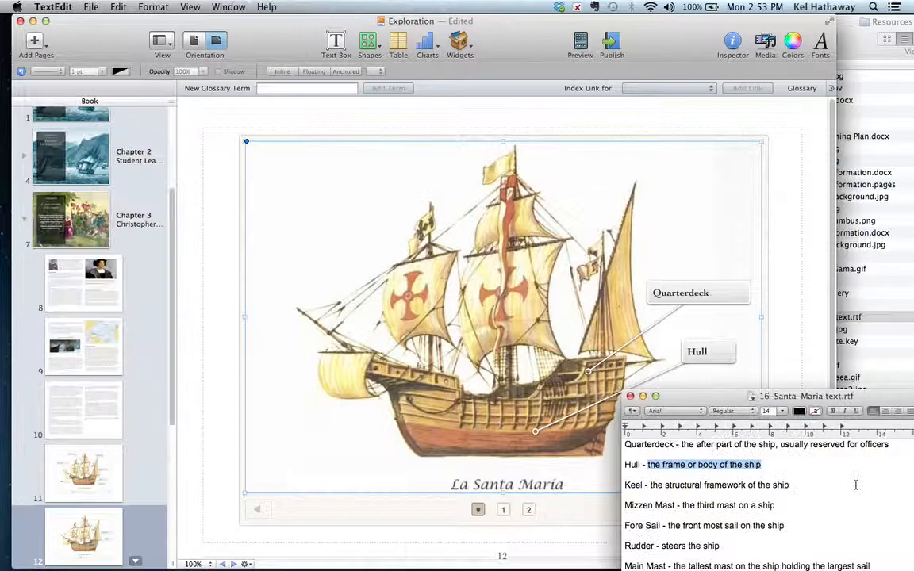
{"action": "left_click", "coordinate": [748, 485]}
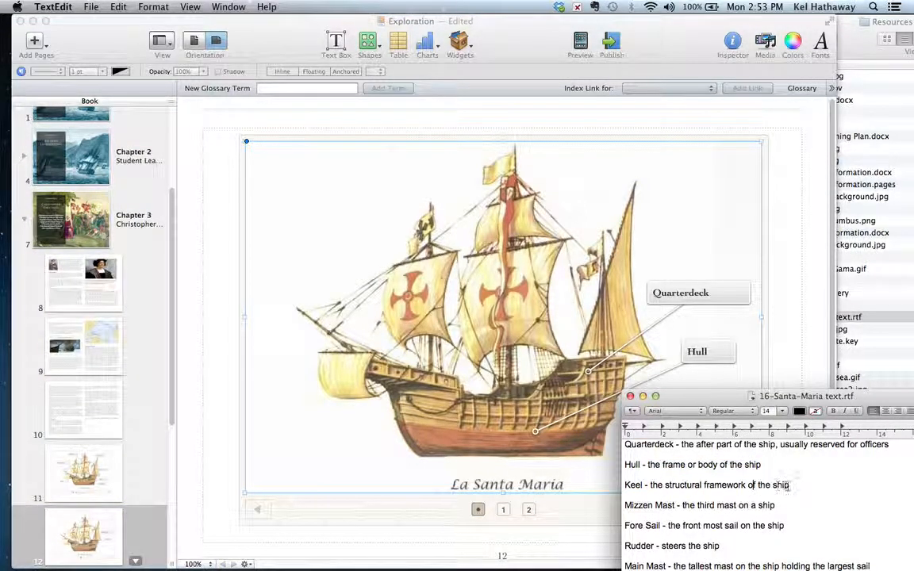
{"action": "left_click_drag", "start_coordinate": [791, 486], "coordinate": [652, 485]}
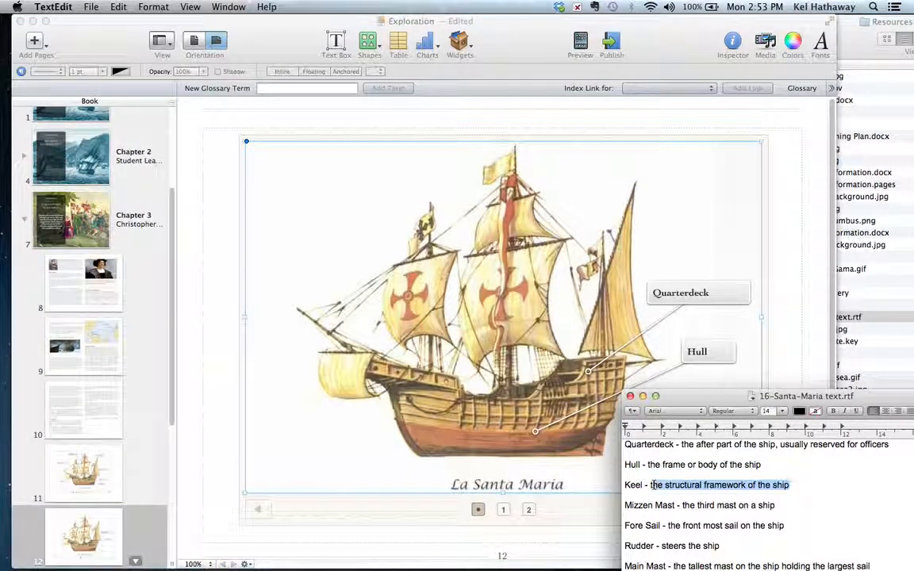
{"action": "key", "text": "super+c"}
{"action": "left_click", "coordinate": [381, 437]}
{"action": "left_click", "coordinate": [383, 436]}
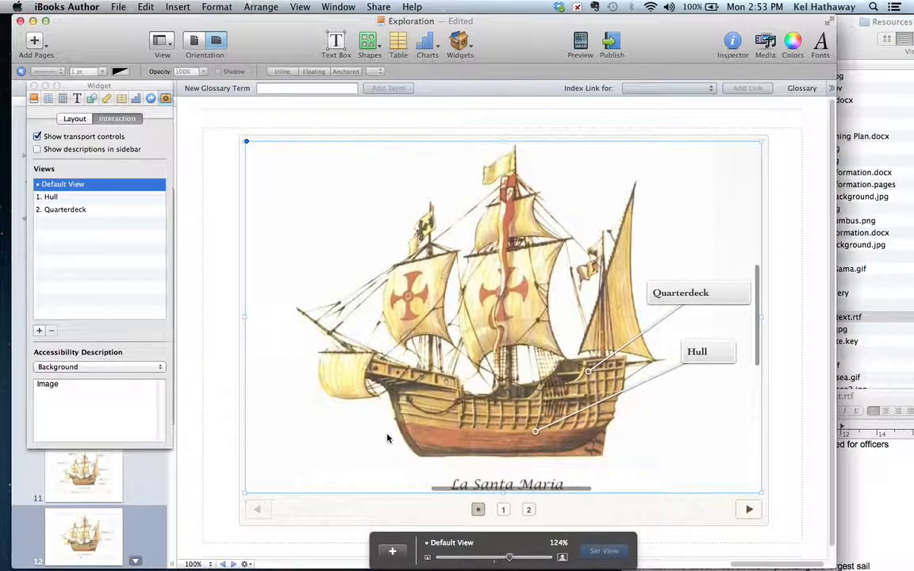
- Add a new callout pointing at the bottom edge of the ship's hull, with its label beside the lower bow
{"action": "left_click", "coordinate": [392, 553]}
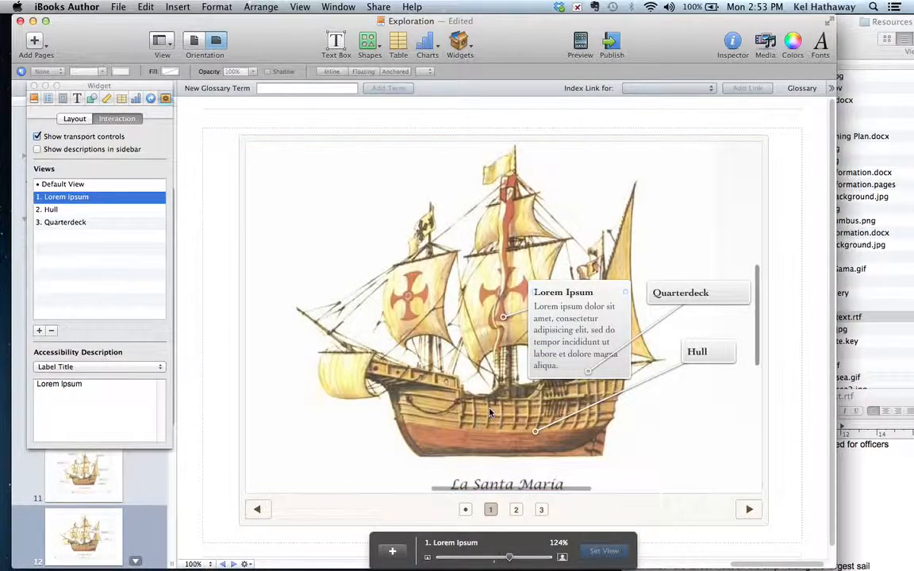
{"action": "left_click_drag", "start_coordinate": [504, 317], "coordinate": [456, 453]}
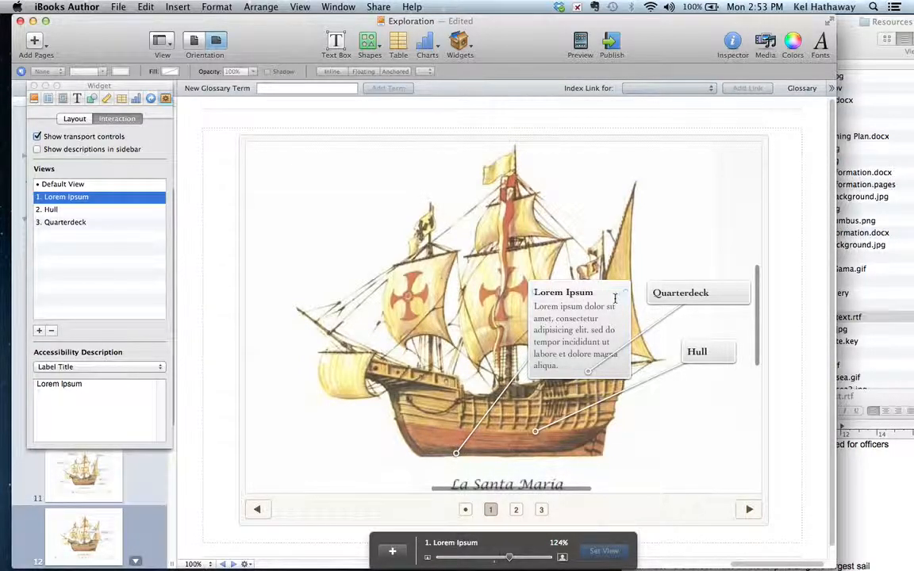
{"action": "left_click", "coordinate": [610, 309]}
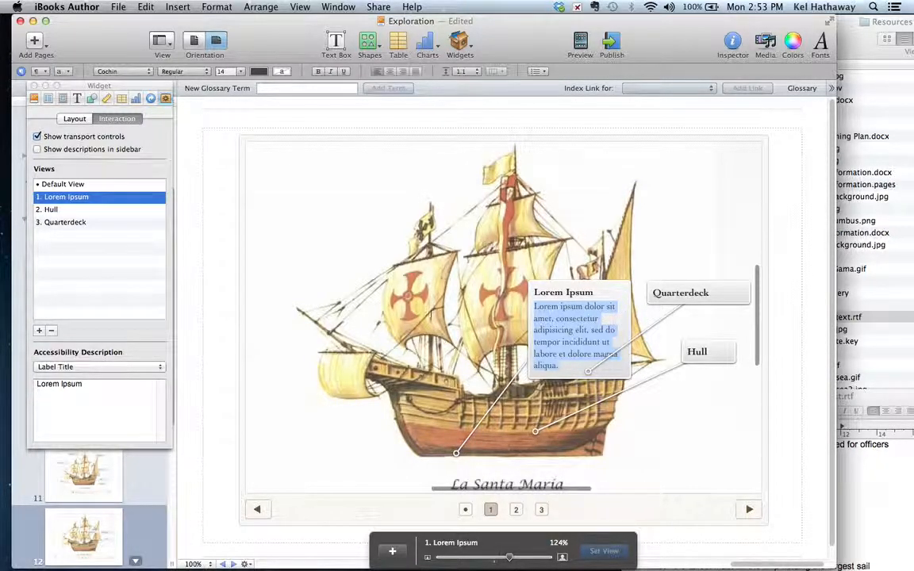
{"action": "left_click_drag", "start_coordinate": [530, 316], "coordinate": [284, 421]}
- Replace the new callout's description with the copied definition, title it Keel, and shift the label slightly lower and away from the bow
{"action": "left_click", "coordinate": [308, 441]}
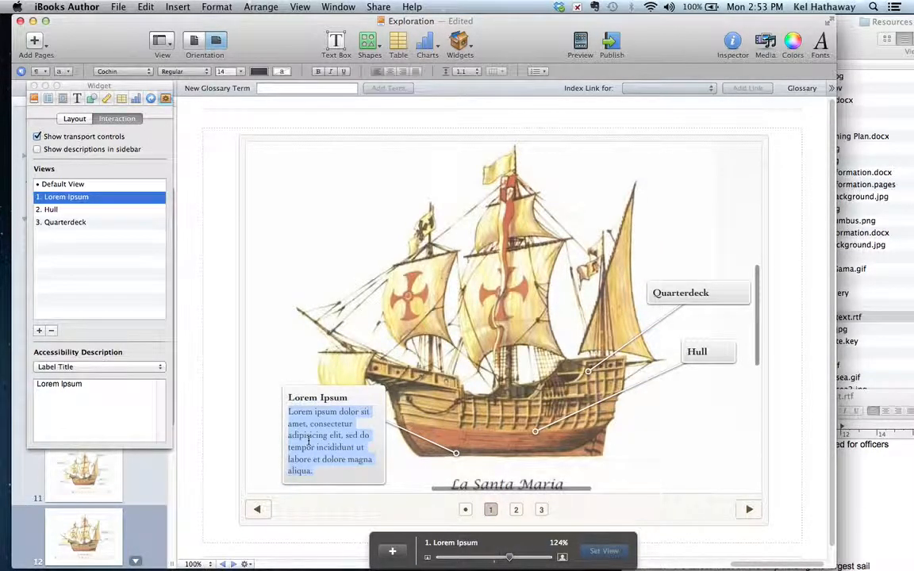
{"action": "key", "text": "super+v"}
{"action": "key", "text": "Escape"}
{"action": "left_click", "coordinate": [343, 398]}
{"action": "type", "text": "Keel"}
{"action": "left_click_drag", "start_coordinate": [360, 406], "coordinate": [347, 437]}
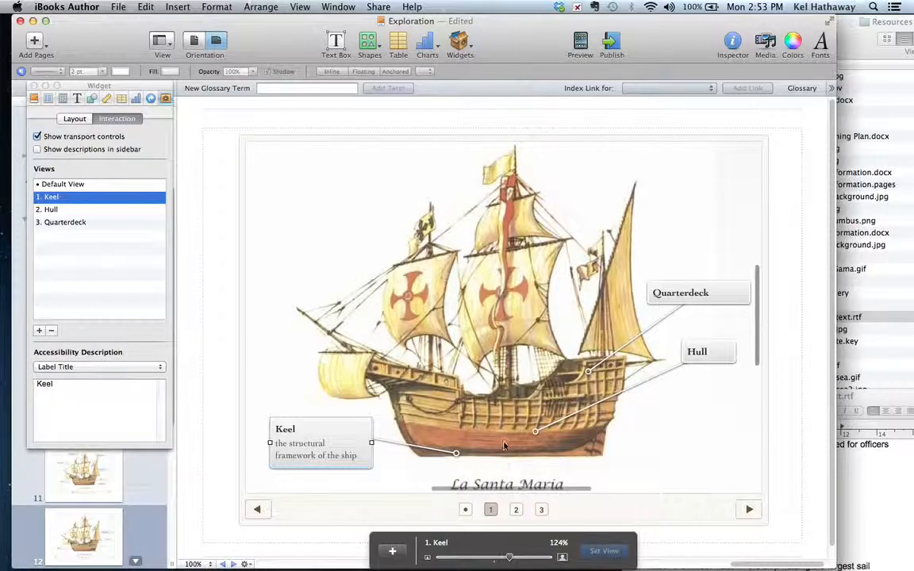
- Set the Keel view to 190% zoom, framed on the front hull and the Keel label
{"action": "left_click_drag", "start_coordinate": [502, 449], "coordinate": [498, 428]}
{"action": "left_click_drag", "start_coordinate": [508, 560], "coordinate": [551, 558]}
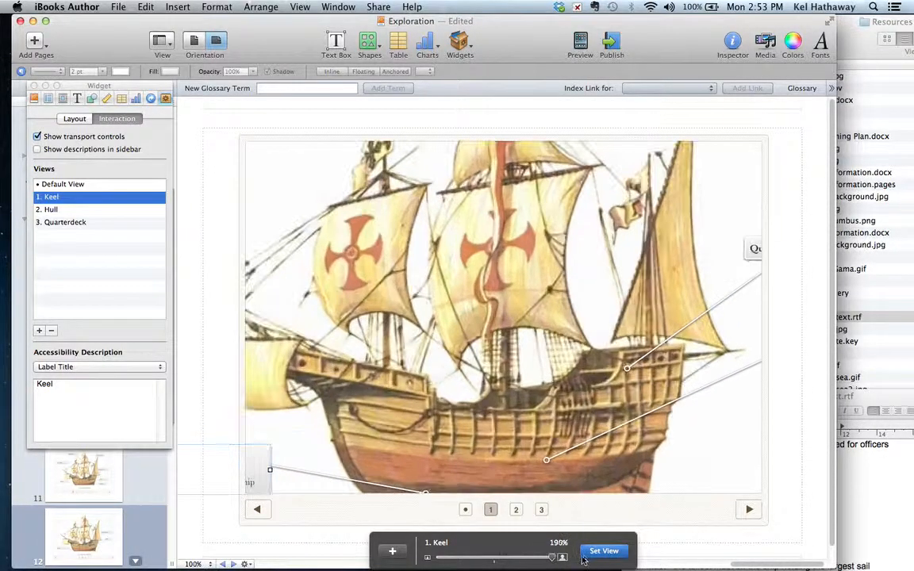
{"action": "left_click_drag", "start_coordinate": [567, 460], "coordinate": [590, 357]}
{"action": "key", "text": "Return"}
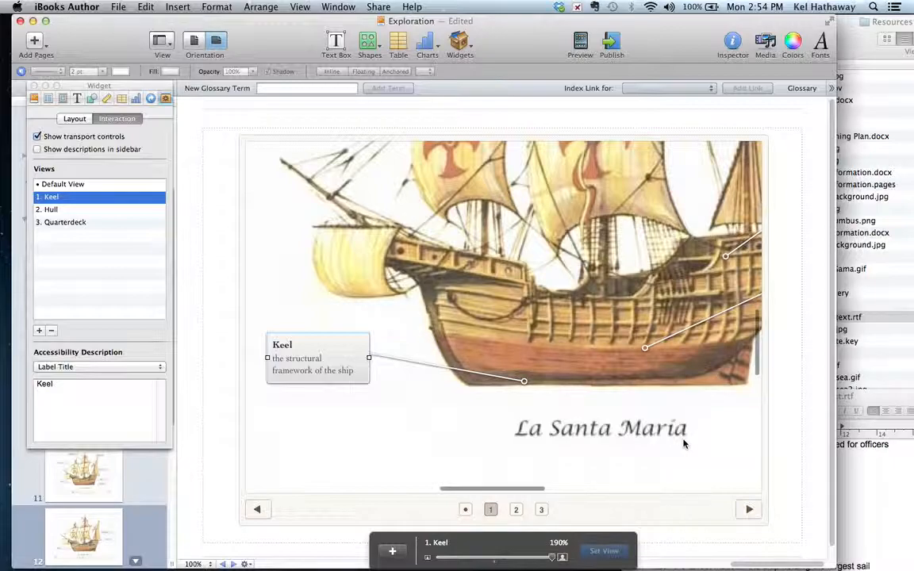
- Examine the finished ship widget on page 11, going through its callout views and returning to the Default View
{"action": "left_click", "coordinate": [224, 564]}
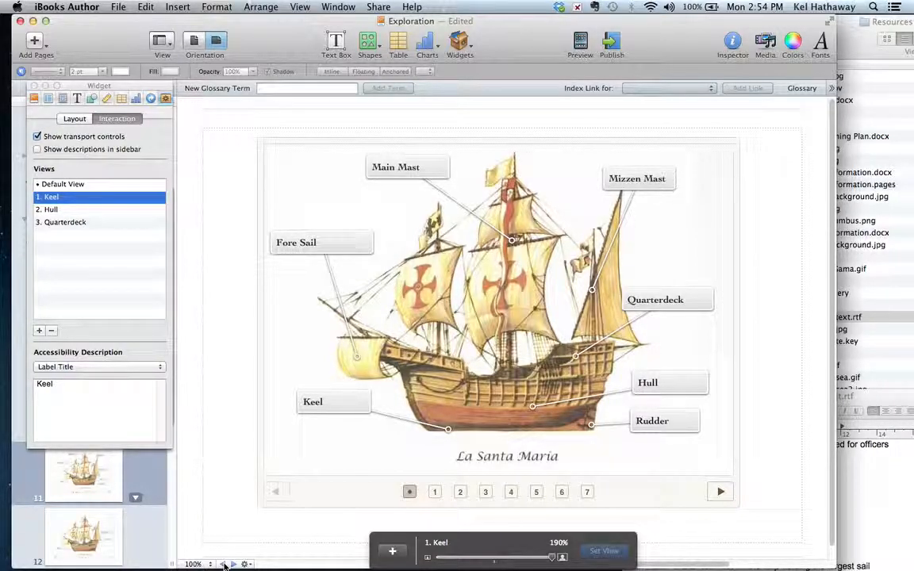
{"action": "left_click", "coordinate": [719, 491]}
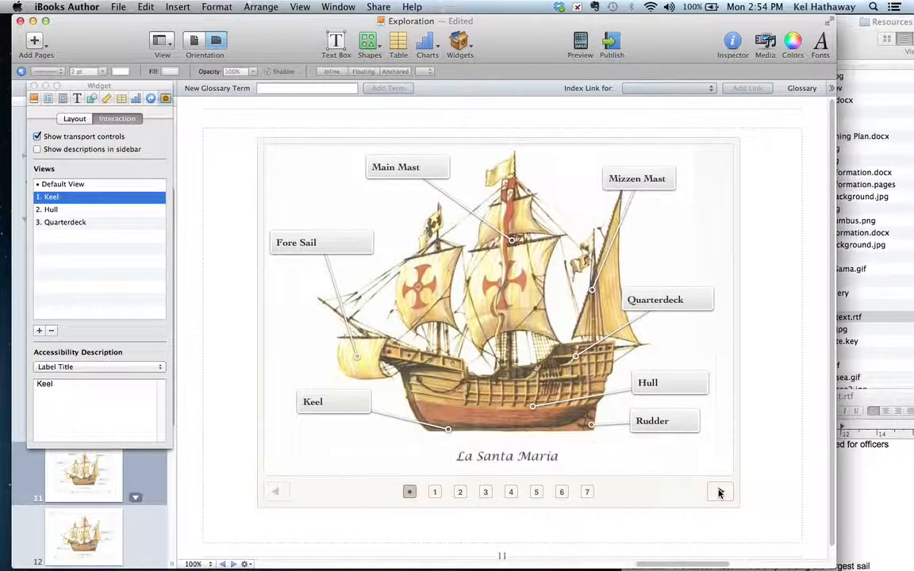
{"action": "left_click", "coordinate": [720, 492]}
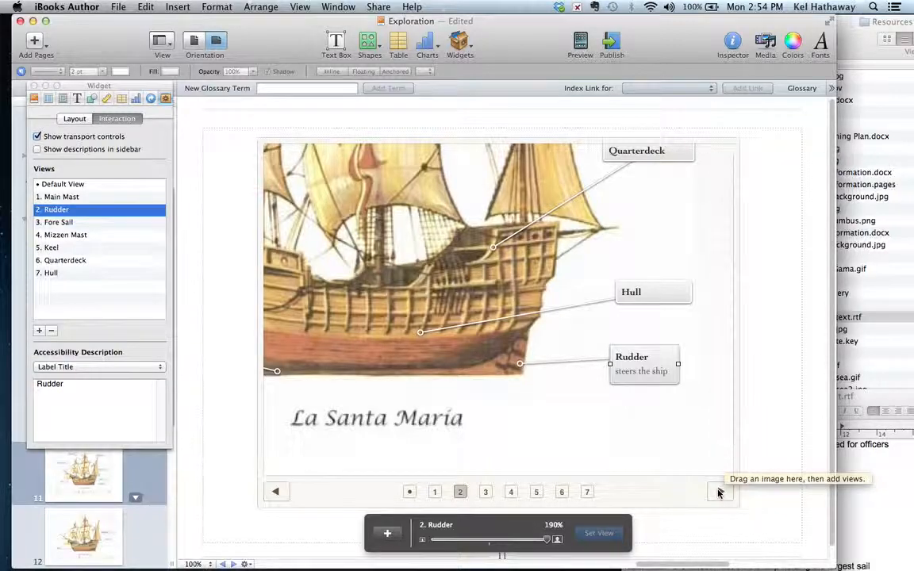
{"action": "left_click", "coordinate": [719, 492]}
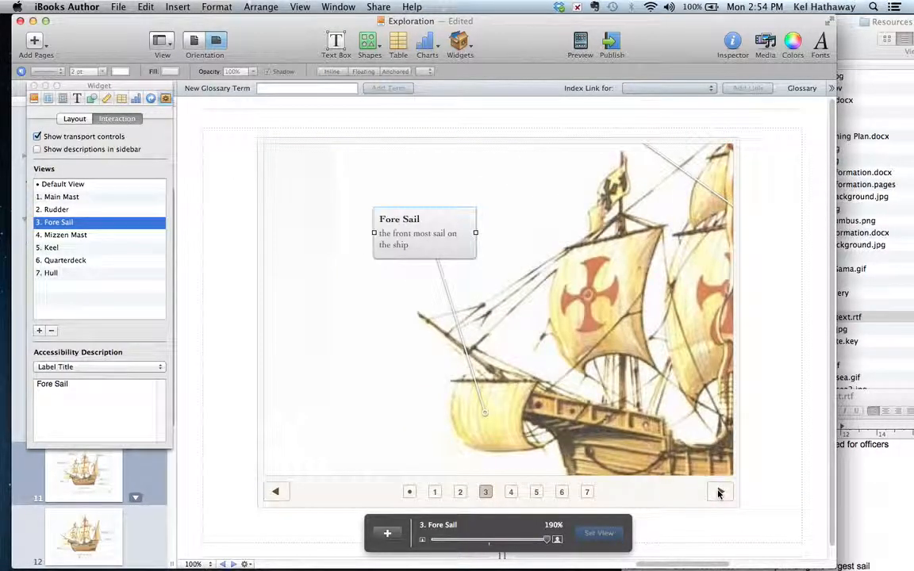
{"action": "left_click", "coordinate": [718, 492]}
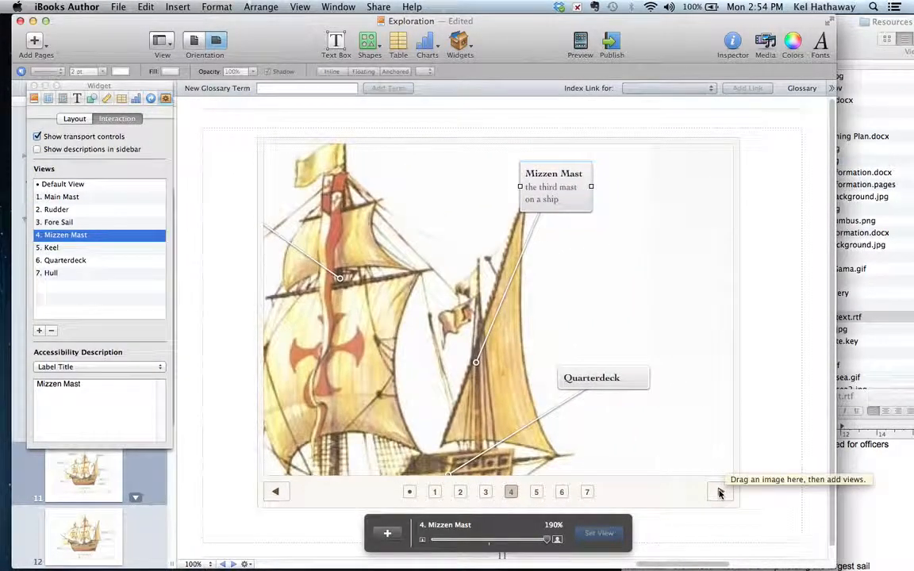
{"action": "left_click", "coordinate": [461, 492]}
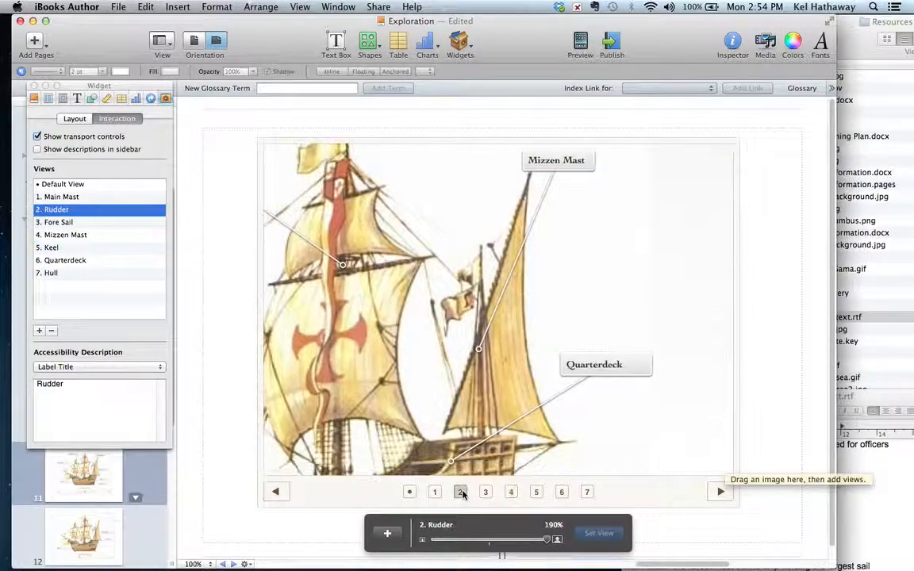
{"action": "left_click", "coordinate": [561, 492]}
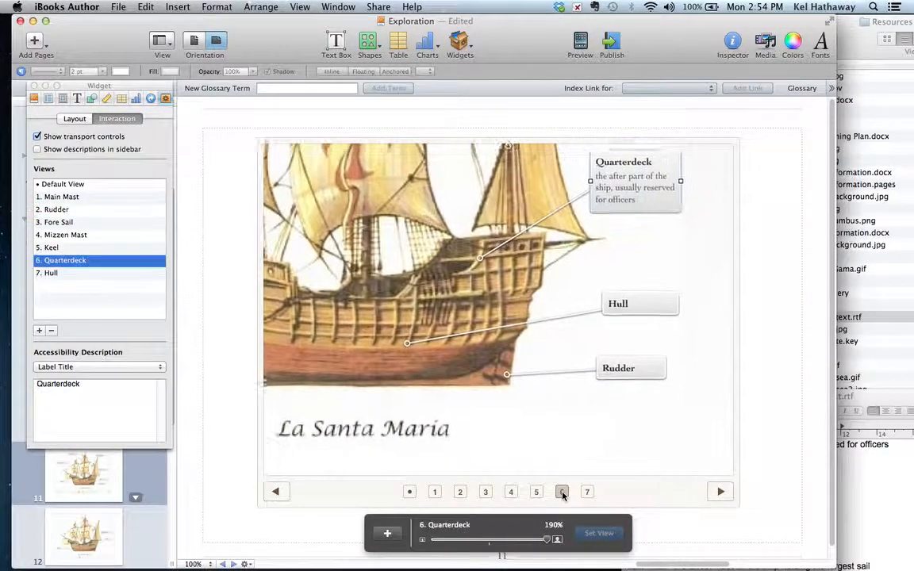
{"action": "left_click", "coordinate": [409, 492]}
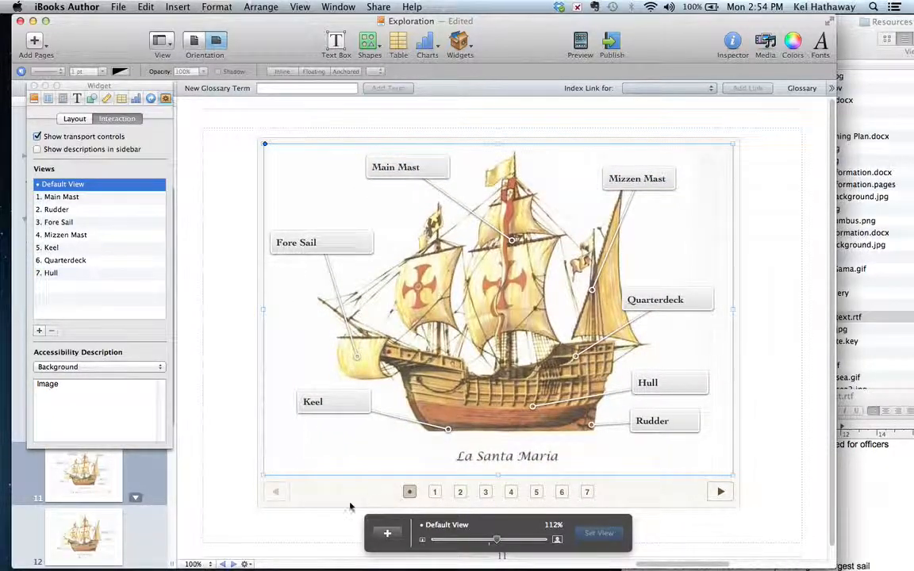